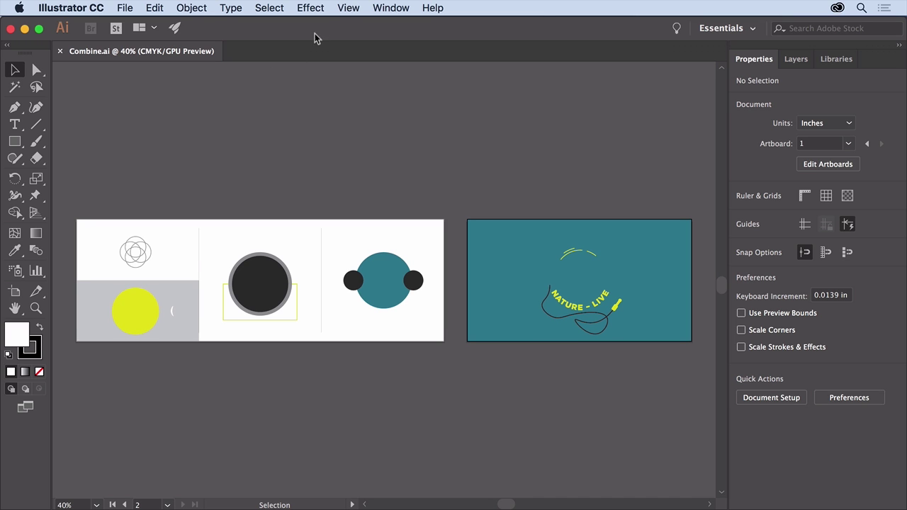
Fit both artboards of Combine.ai in the window with View > Fit All in Window.
{"action": "left_click", "coordinate": [343, 9]}
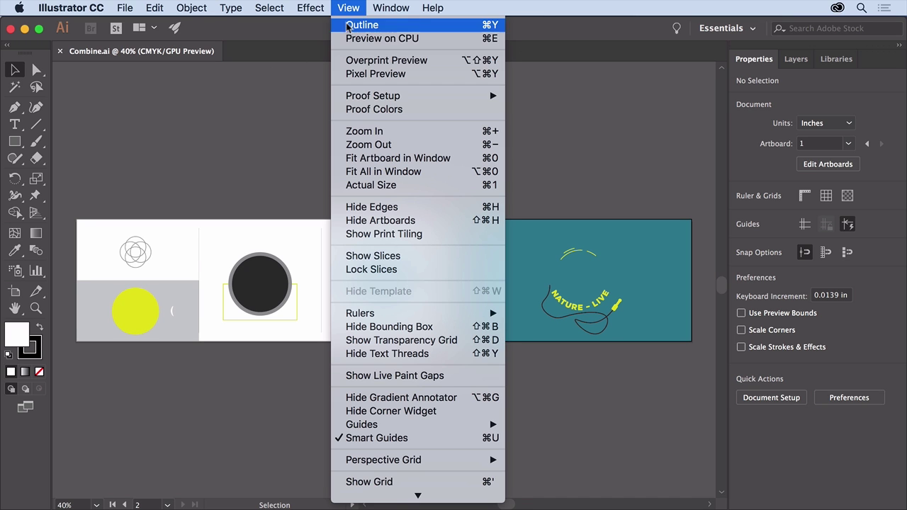
{"action": "left_click", "coordinate": [427, 174]}
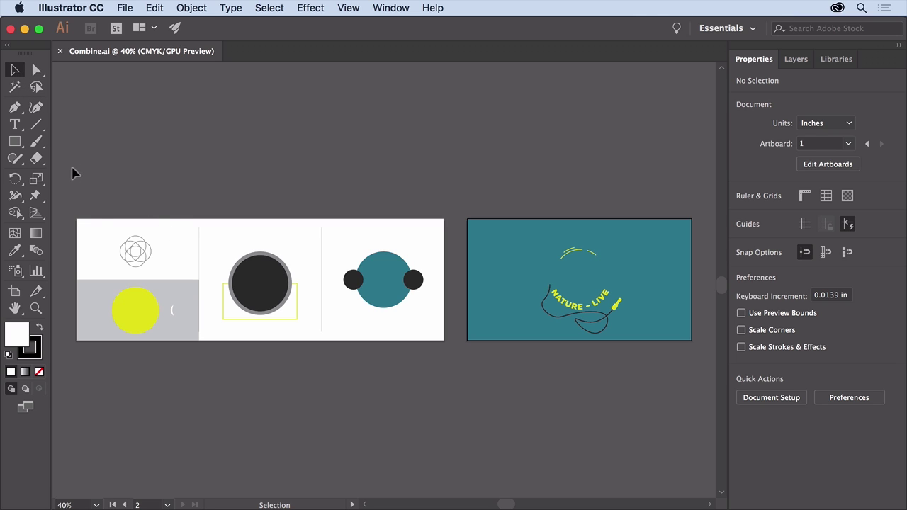
Select the four overlapping outline circles, zoom to 100%, and choose the Shape Builder tool.
{"action": "left_click_drag", "start_coordinate": [107, 230], "coordinate": [160, 267]}
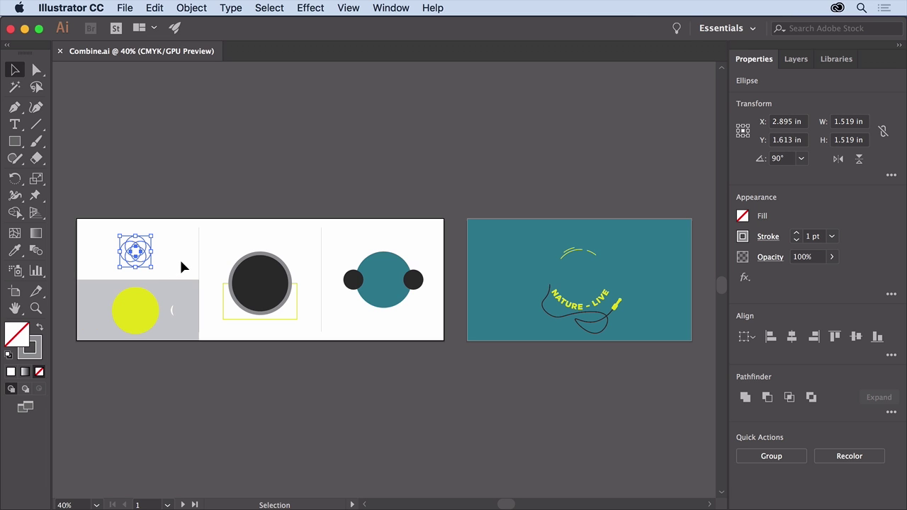
{"action": "key", "text": "super+equal"}
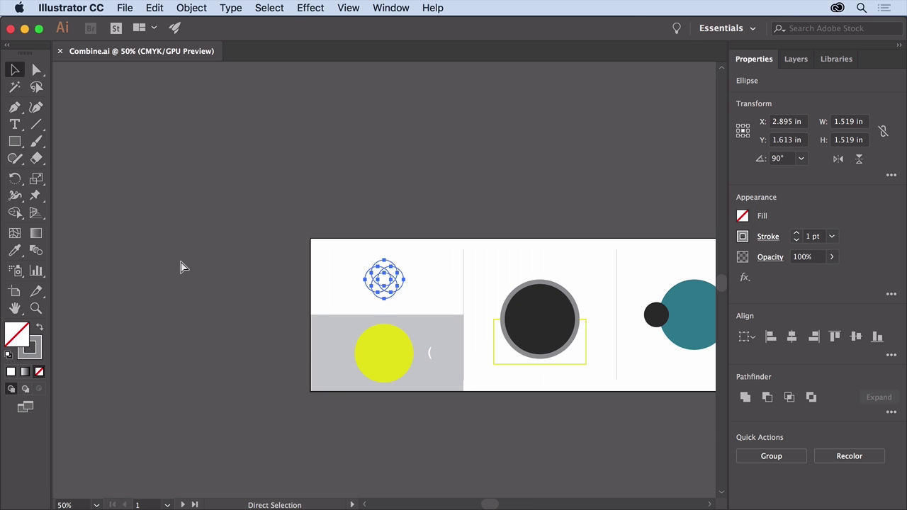
{"action": "key", "text": "super+equal"}
{"action": "key", "text": "super+equal"}
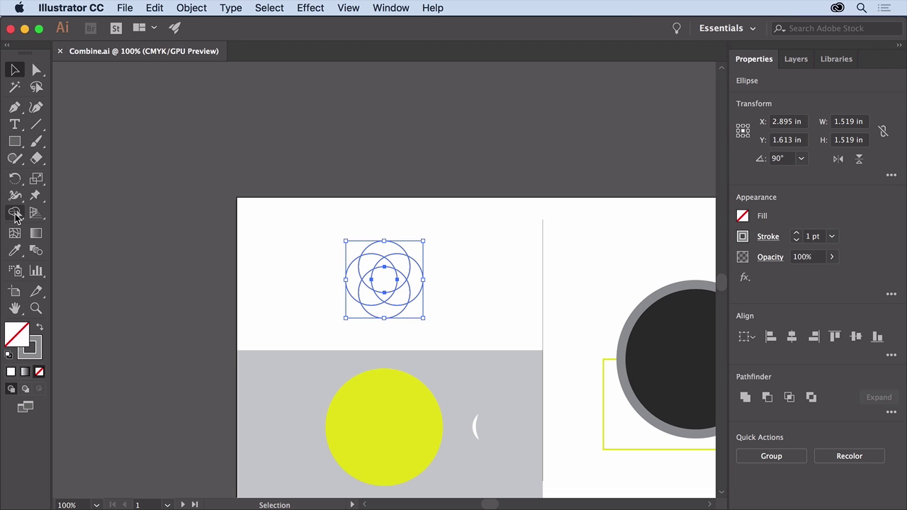
{"action": "left_click", "coordinate": [14, 214]}
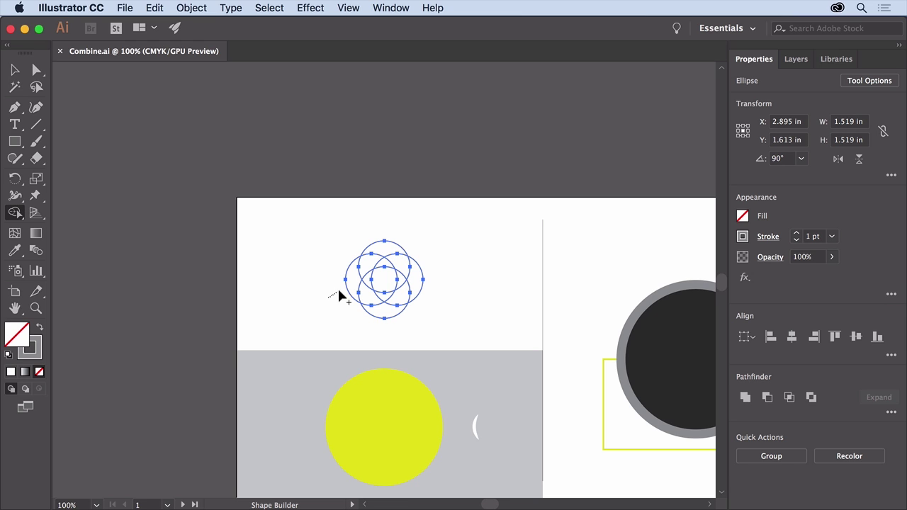
Merge the circles' left, top and lower regions into one 1.519 × 1.221 in leaf outline.
{"action": "mouse_move", "coordinate": [340, 289]}
{"action": "left_mouse_down"}
{"action": "mouse_move", "coordinate": [356, 263]}
{"action": "mouse_move", "coordinate": [366, 282]}
{"action": "left_mouse_up"}
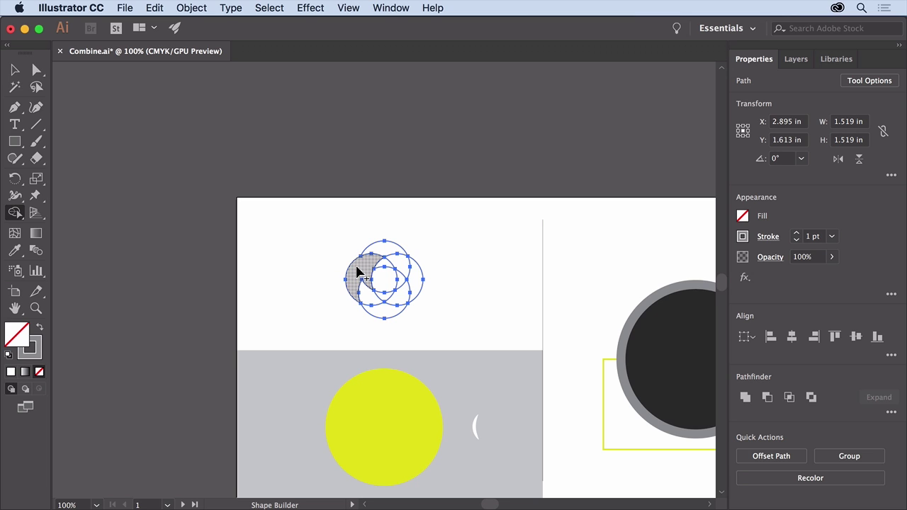
{"action": "mouse_move", "coordinate": [360, 272]}
{"action": "left_mouse_down"}
{"action": "mouse_move", "coordinate": [392, 254]}
{"action": "mouse_move", "coordinate": [420, 281]}
{"action": "left_mouse_up"}
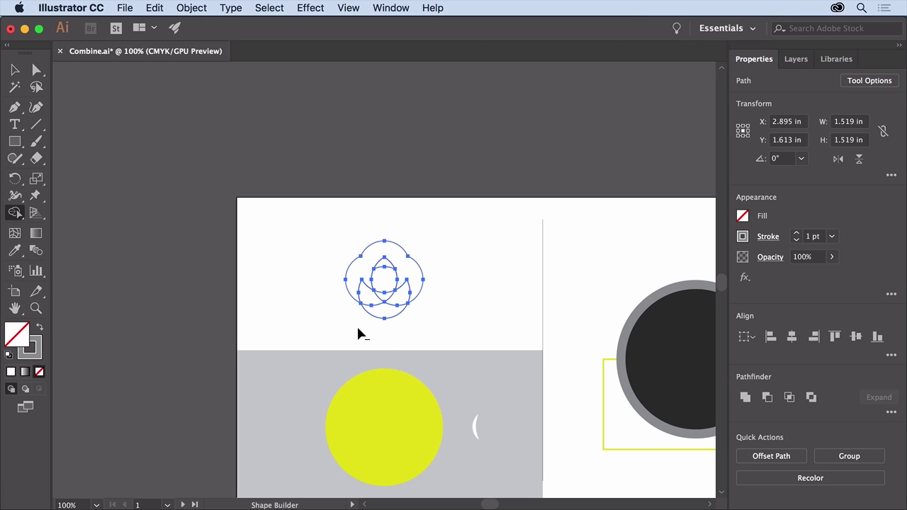
{"action": "mouse_move", "coordinate": [357, 328]}
{"action": "left_mouse_down"}
{"action": "mouse_move", "coordinate": [384, 261]}
{"action": "mouse_move", "coordinate": [405, 302]}
{"action": "left_mouse_up"}
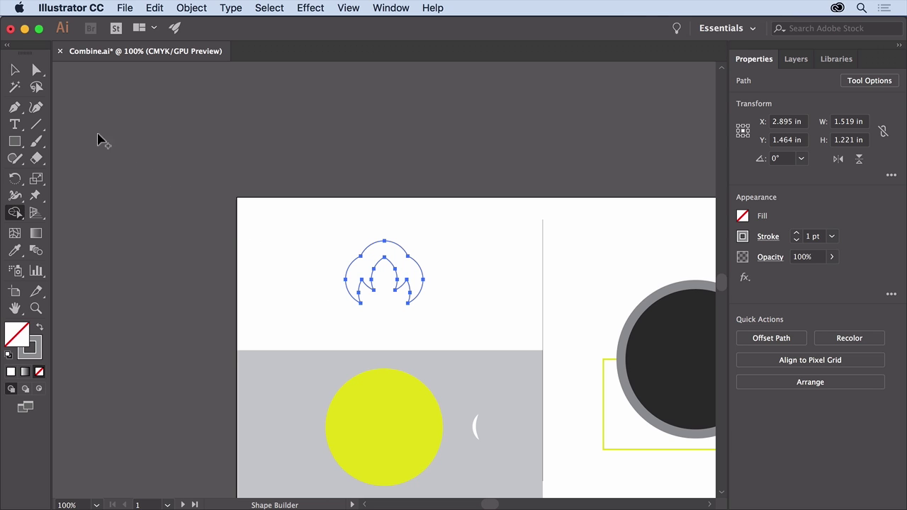
Move the leaf onto the yellow circle and subtract it using Pathfinder Minus Front.
{"action": "left_click", "coordinate": [17, 71]}
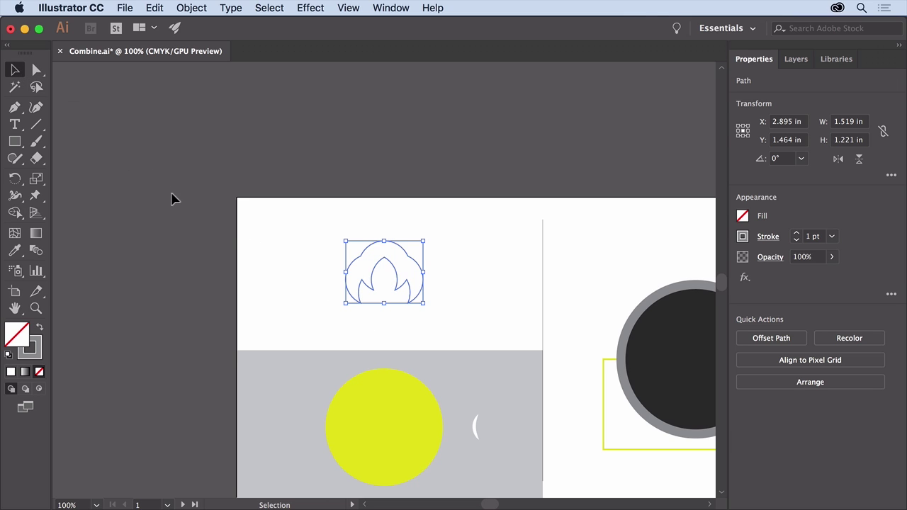
{"action": "left_click_drag", "start_coordinate": [362, 266], "coordinate": [362, 411]}
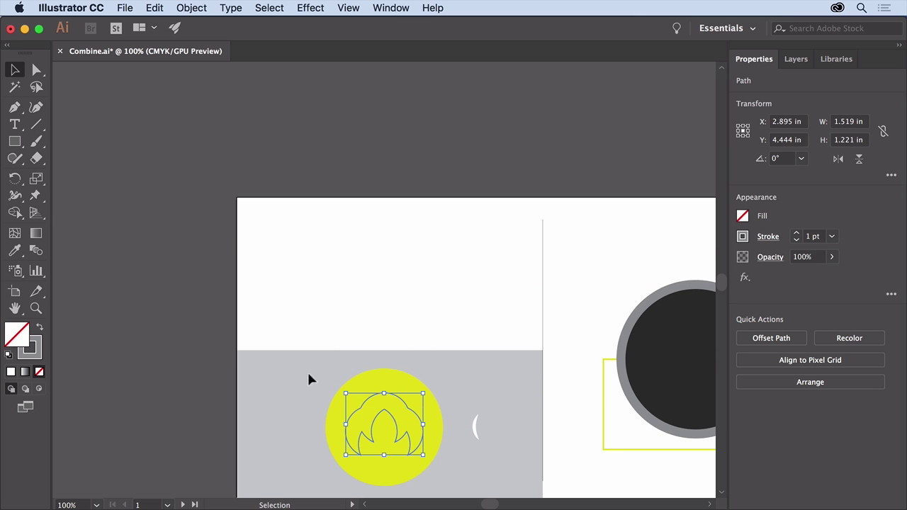
{"action": "left_click", "coordinate": [423, 457], "text": "shift"}
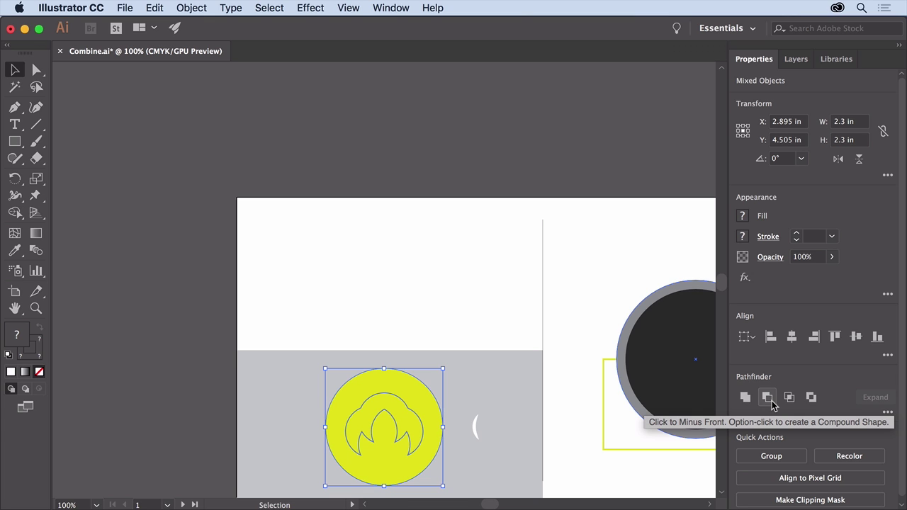
{"action": "left_click", "coordinate": [771, 400]}
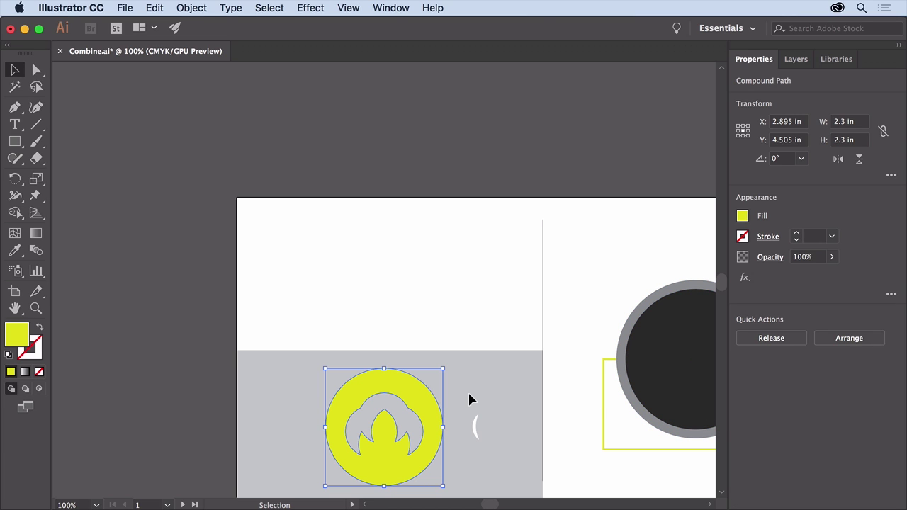
Place the small crescent inside the leaf cutout and group it with the yellow circle.
{"action": "left_click_drag", "start_coordinate": [473, 424], "coordinate": [378, 431]}
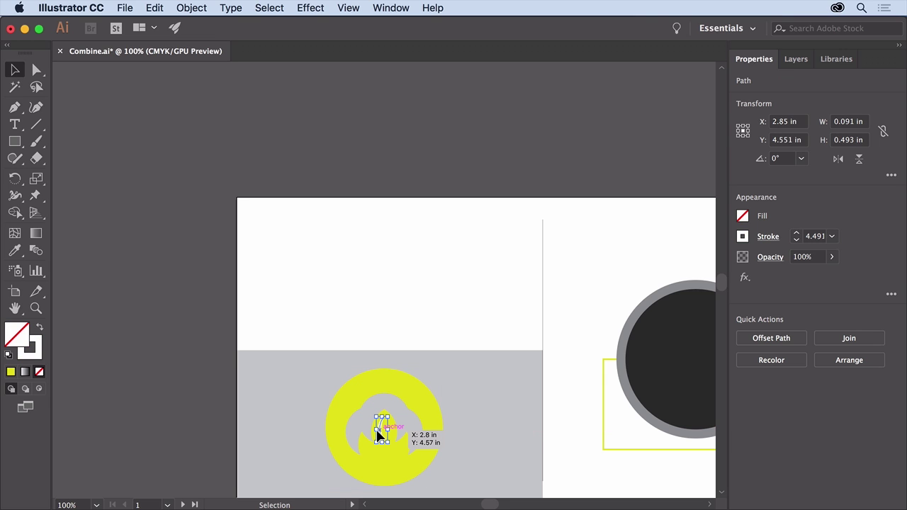
{"action": "left_click_drag", "start_coordinate": [448, 472], "coordinate": [447, 472]}
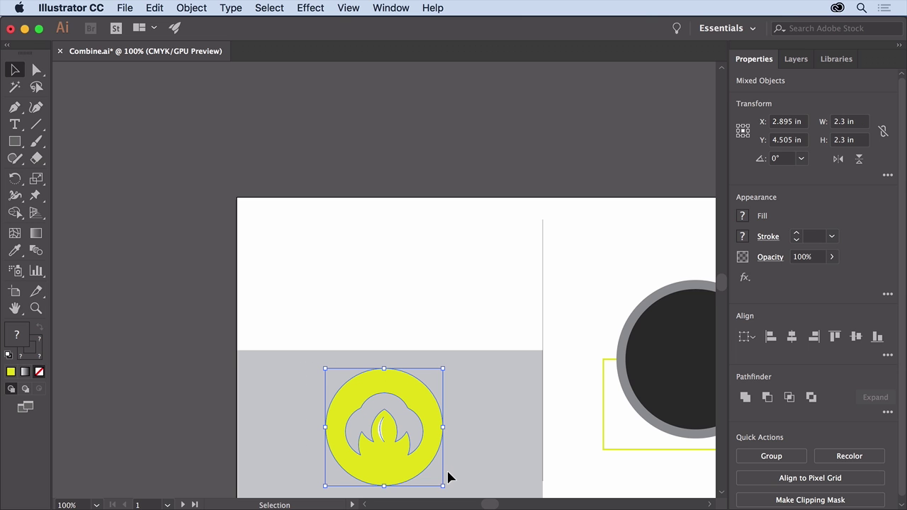
{"action": "left_click", "coordinate": [781, 455]}
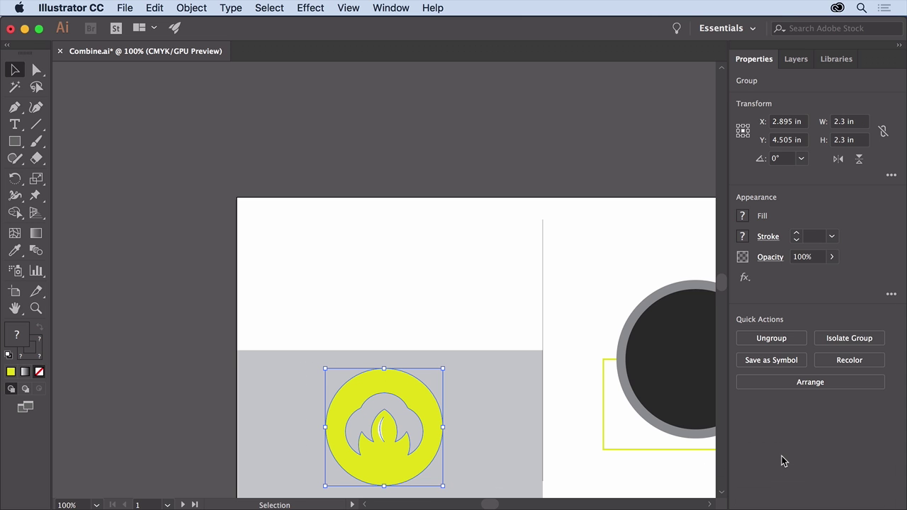
{"action": "key", "text": "space"}
Cut the dark circle out of its grey ring, leaving a ring shape.
{"action": "left_click_drag", "start_coordinate": [590, 307], "coordinate": [103, 210]}
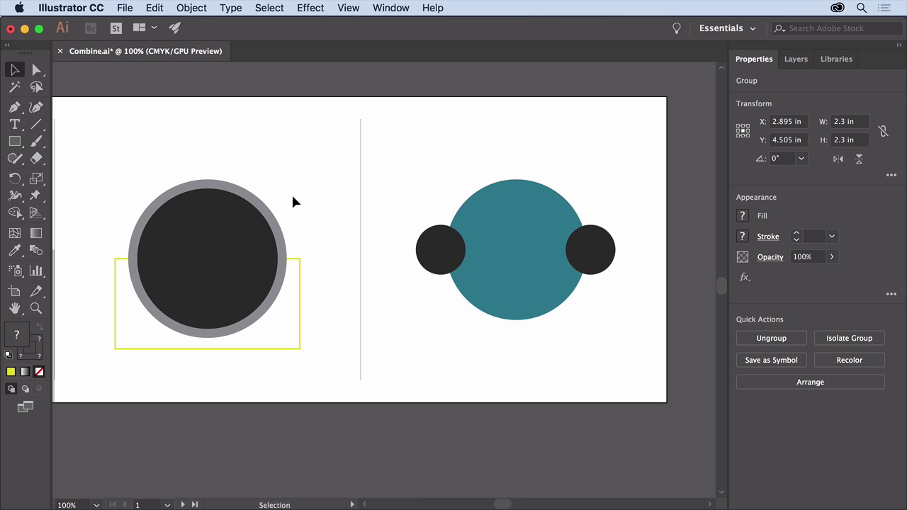
{"action": "left_click_drag", "start_coordinate": [253, 226], "coordinate": [298, 206]}
{"action": "key", "text": "super+z"}
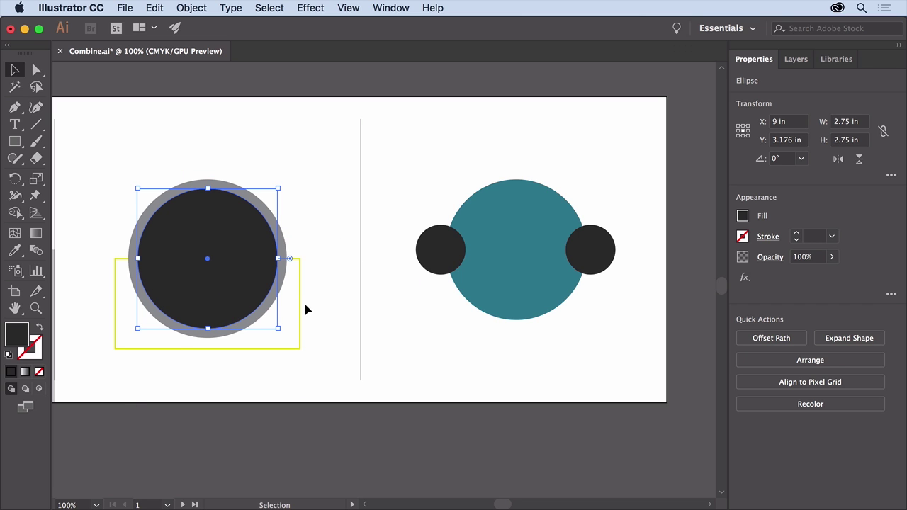
{"action": "left_click", "coordinate": [317, 225]}
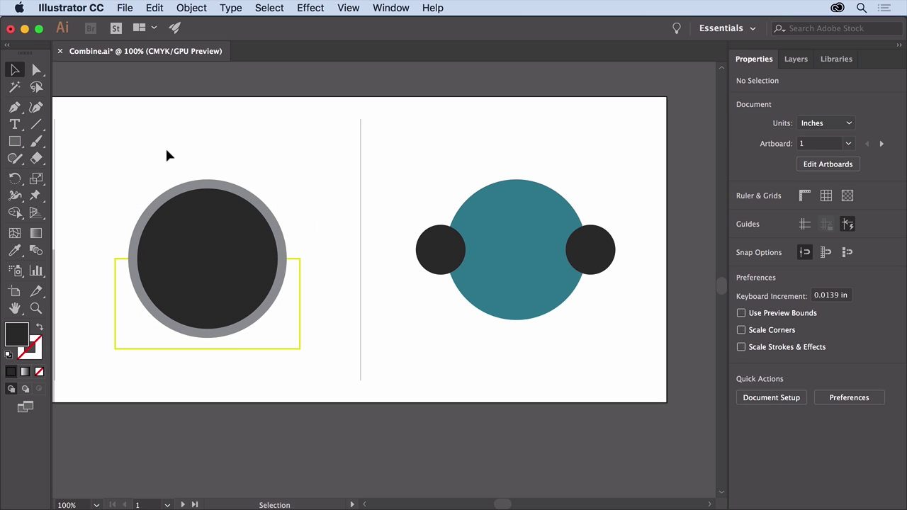
{"action": "left_click_drag", "start_coordinate": [153, 174], "coordinate": [298, 234]}
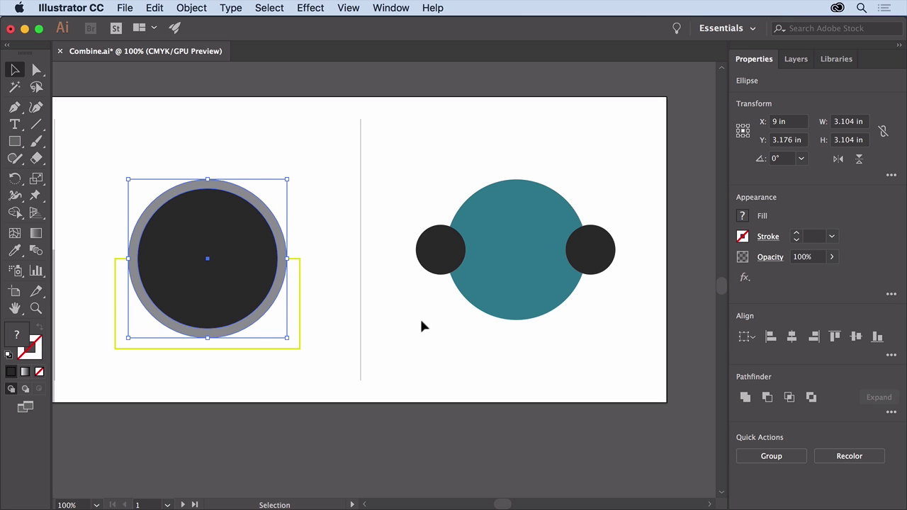
{"action": "left_click", "coordinate": [811, 399]}
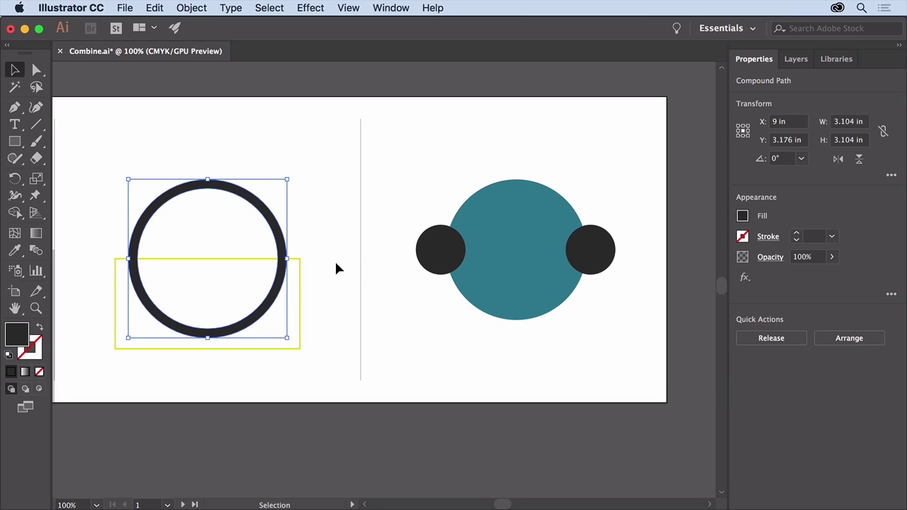
Add the lower rectangle and apply Pathfinder Minus Back to keep a 3.104 × 1.552 in arch.
{"action": "left_click", "coordinate": [300, 282], "text": "shift"}
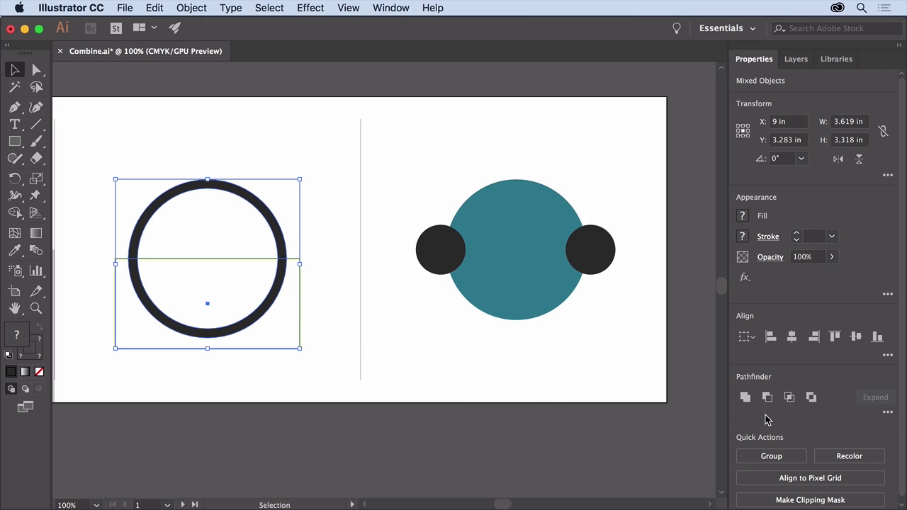
{"action": "left_click", "coordinate": [886, 414]}
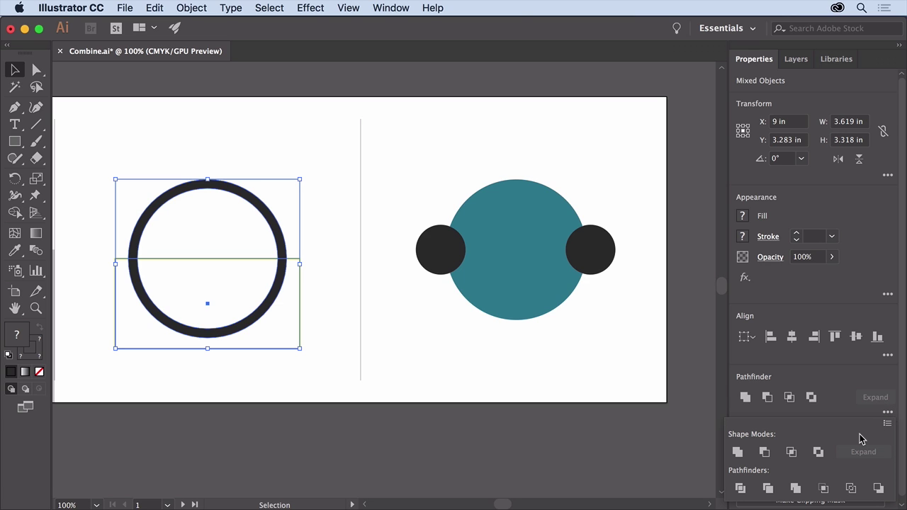
{"action": "left_click", "coordinate": [878, 489]}
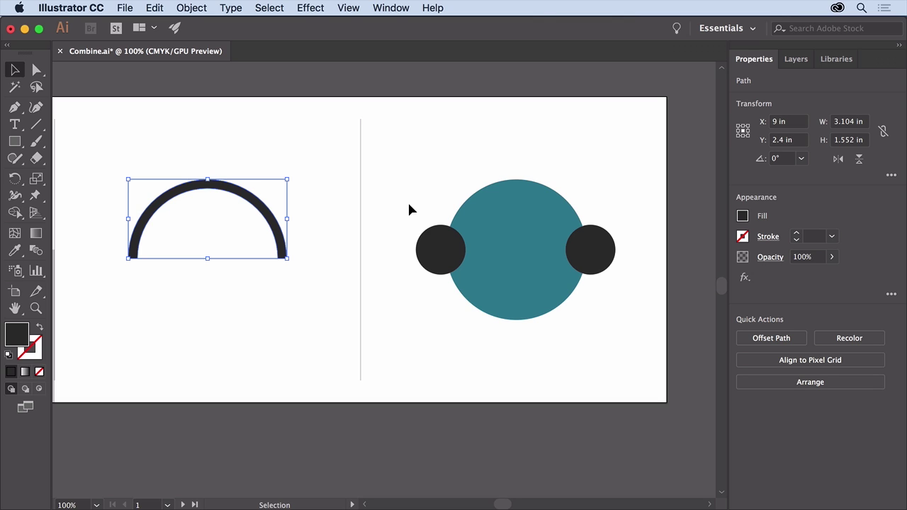
Divide the teal circle and both dark circles with Pathfinder, then ungroup the pieces.
{"action": "left_click_drag", "start_coordinate": [409, 179], "coordinate": [609, 298]}
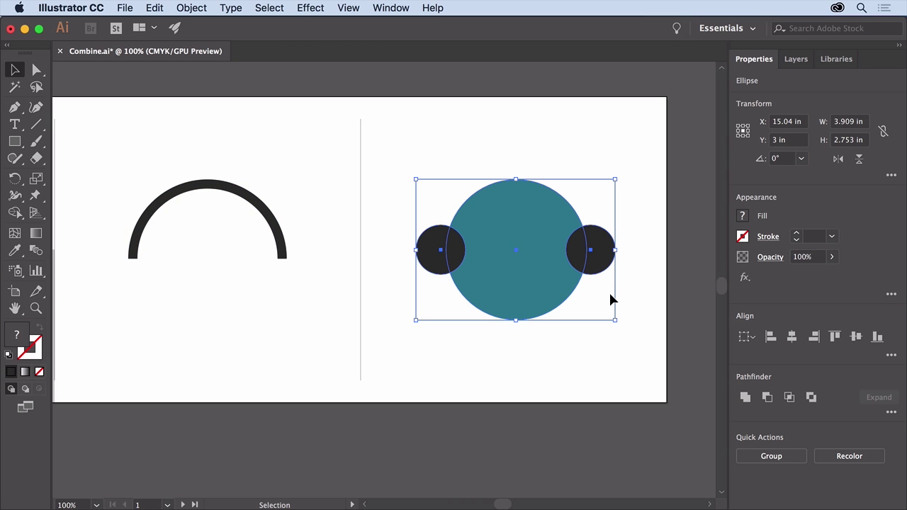
{"action": "left_click", "coordinate": [891, 412]}
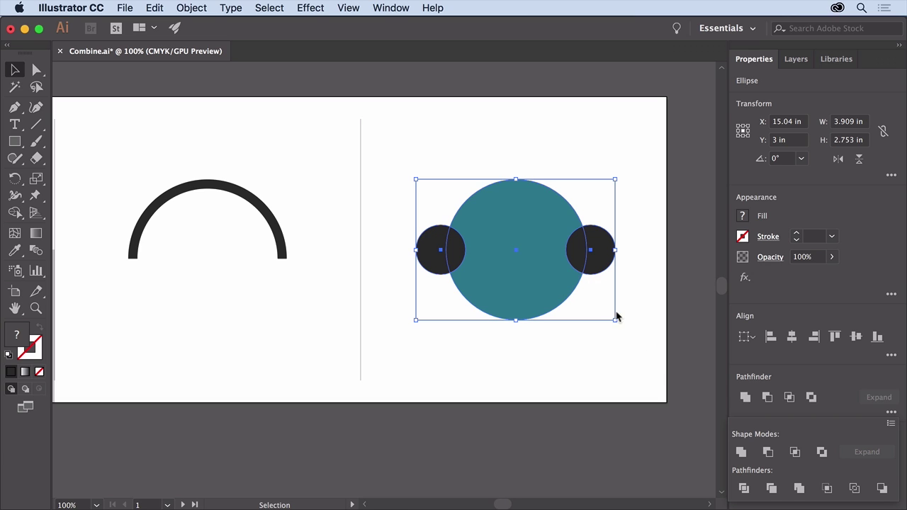
{"action": "left_click", "coordinate": [743, 489]}
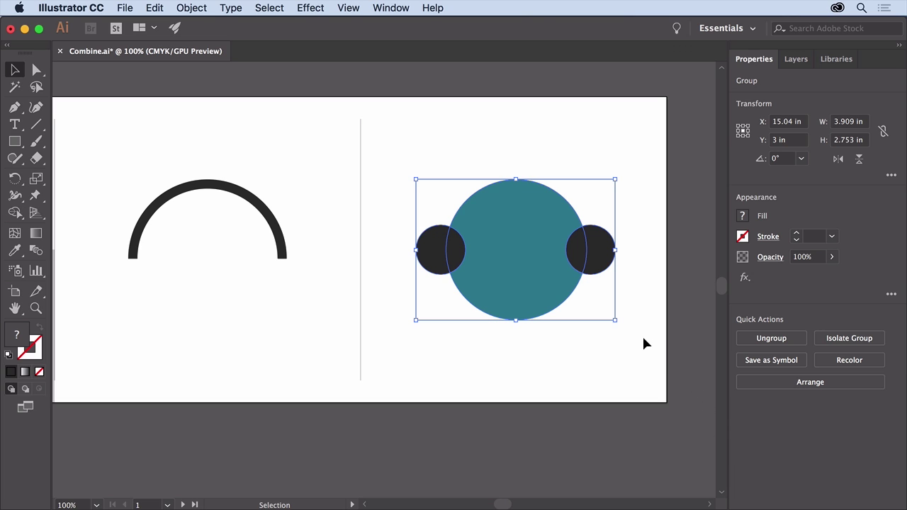
{"action": "left_click", "coordinate": [752, 340]}
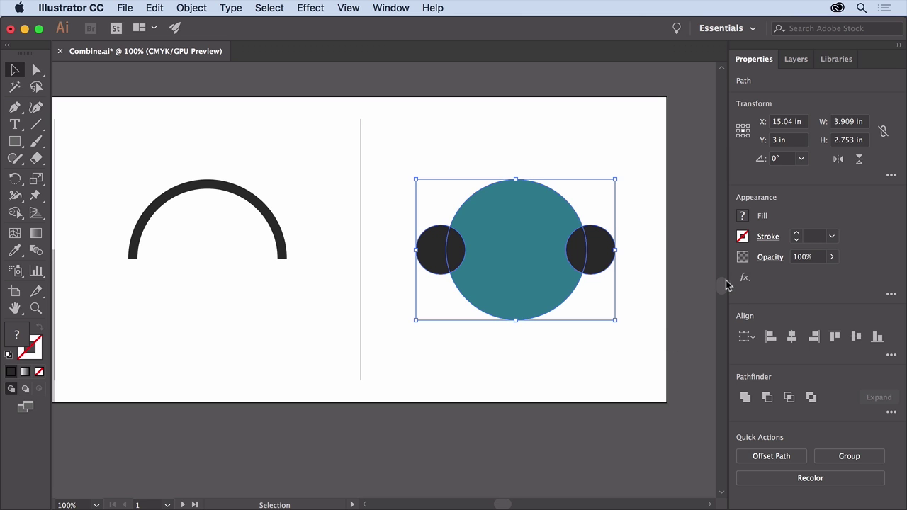
Delete the teal circle piece and both lens pieces, leaving two facing crescents.
{"action": "left_click", "coordinate": [581, 217]}
{"action": "left_click_drag", "start_coordinate": [513, 234], "coordinate": [522, 182]}
{"action": "key", "text": "Delete"}
{"action": "left_click_drag", "start_coordinate": [457, 245], "coordinate": [467, 201]}
{"action": "key", "text": "Delete"}
{"action": "left_click_drag", "start_coordinate": [572, 250], "coordinate": [524, 223]}
{"action": "key", "text": "Delete"}
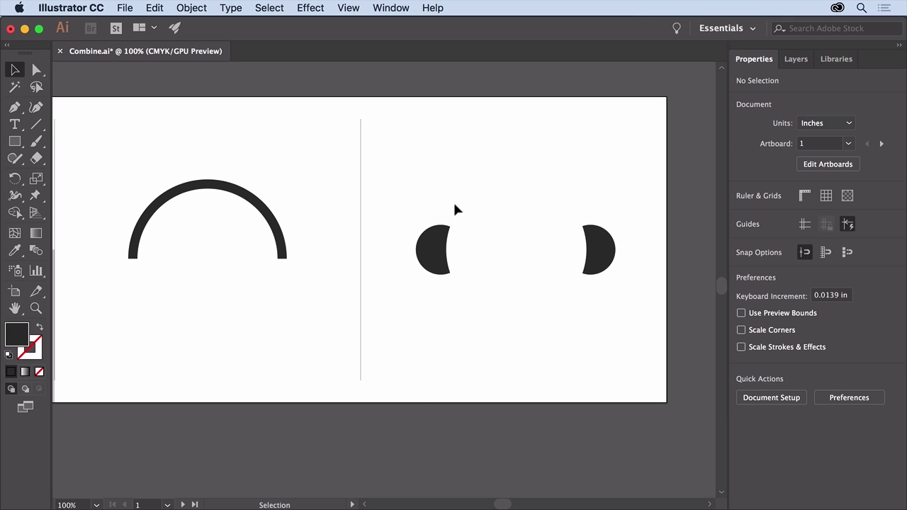
Place the arc above the two crescents and group all three into a 3.909 × 2.639 in headphone icon.
{"action": "left_click_drag", "start_coordinate": [282, 252], "coordinate": [588, 205]}
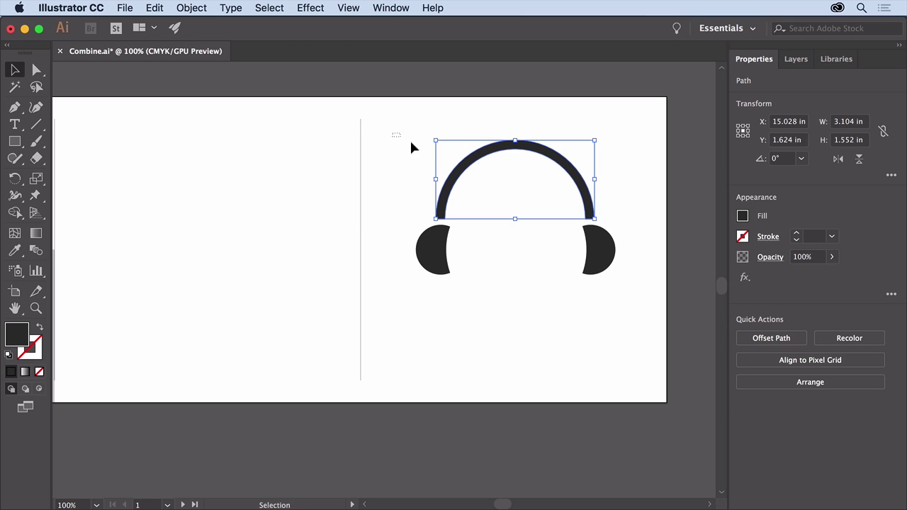
{"action": "left_click_drag", "start_coordinate": [420, 147], "coordinate": [649, 304]}
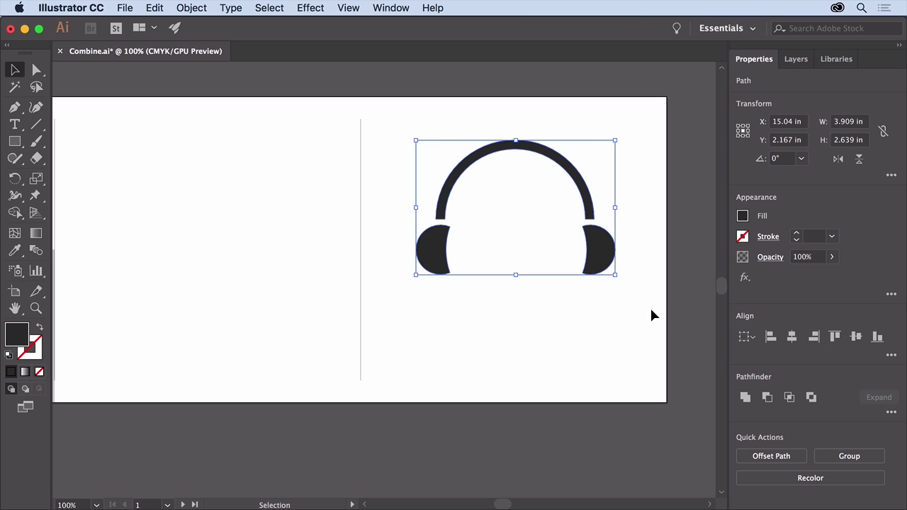
{"action": "left_click", "coordinate": [823, 456]}
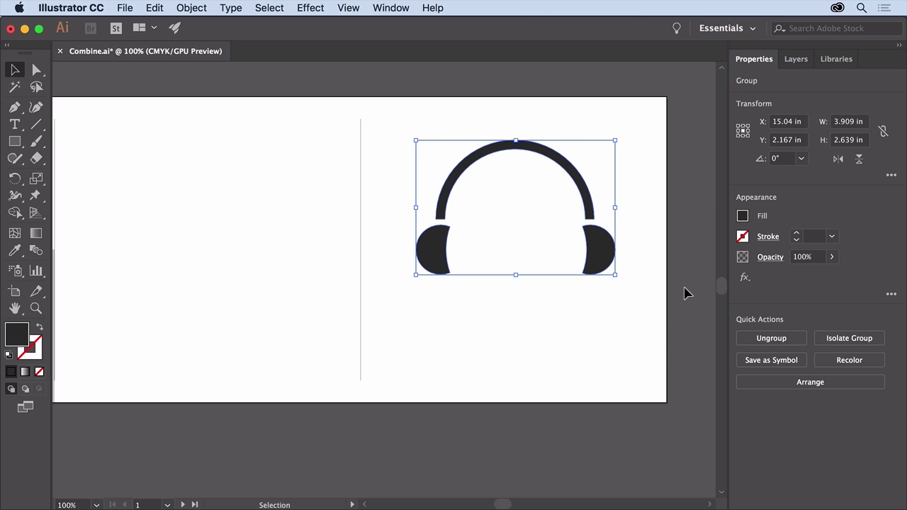
Move the headphones and the yellow leaf circle onto the teal NATURE - LIVE artboard.
{"action": "left_click", "coordinate": [357, 8]}
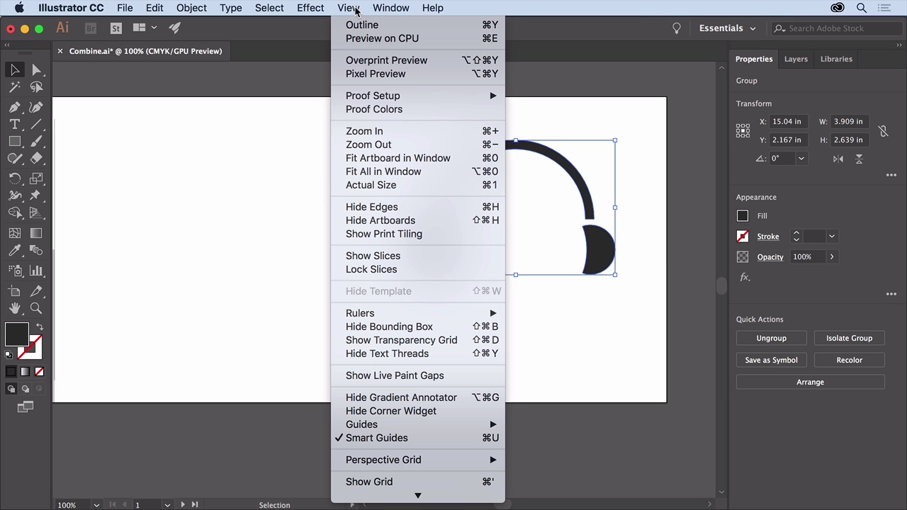
{"action": "left_click", "coordinate": [413, 174]}
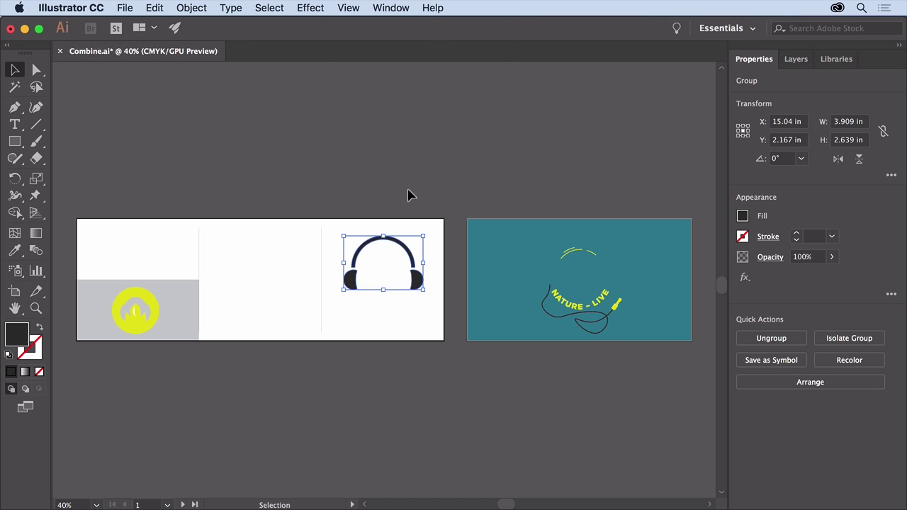
{"action": "left_click_drag", "start_coordinate": [419, 282], "coordinate": [617, 267]}
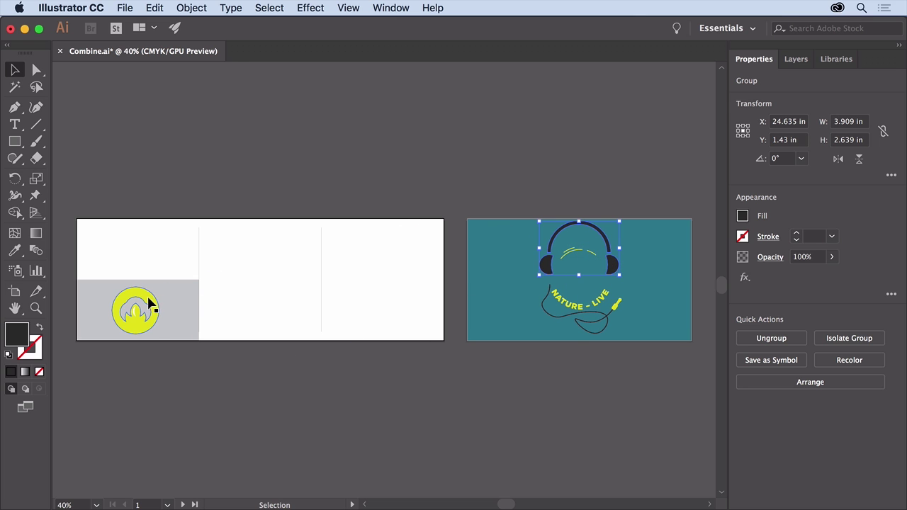
{"action": "left_click_drag", "start_coordinate": [148, 311], "coordinate": [591, 275]}
Center the yellow circle between the headphone earpieces, deselect, and close Combine.ai.
{"action": "key", "text": "super+equal"}
{"action": "key", "text": "super+equal"}
{"action": "key", "text": "super+equal"}
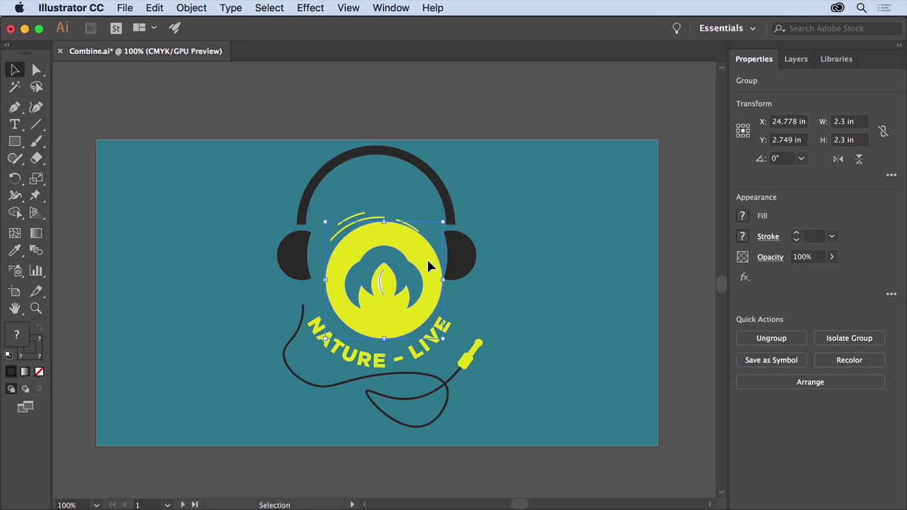
{"action": "left_click_drag", "start_coordinate": [428, 265], "coordinate": [462, 283]}
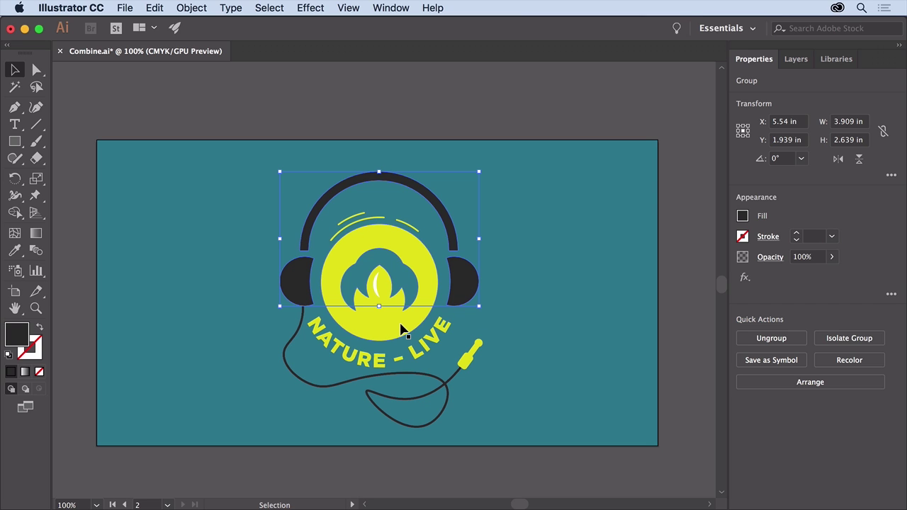
{"action": "left_click", "coordinate": [662, 330]}
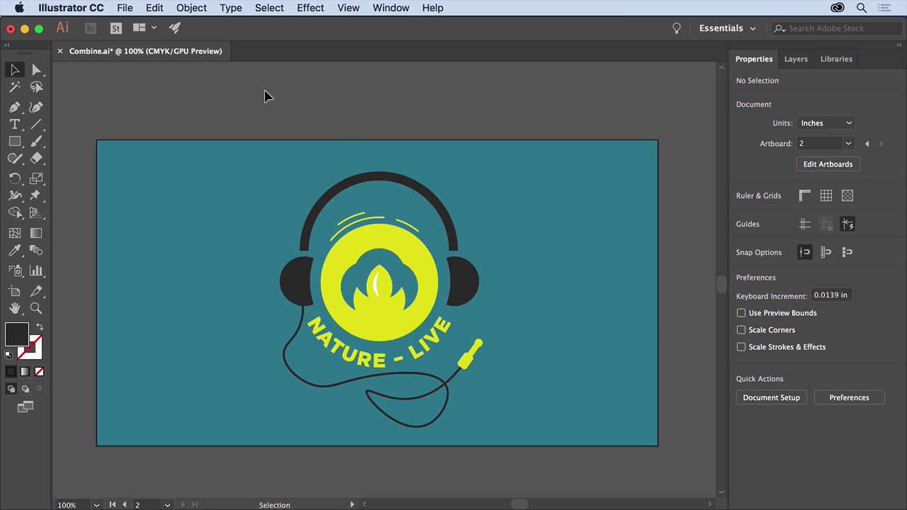
{"action": "left_click", "coordinate": [124, 8]}
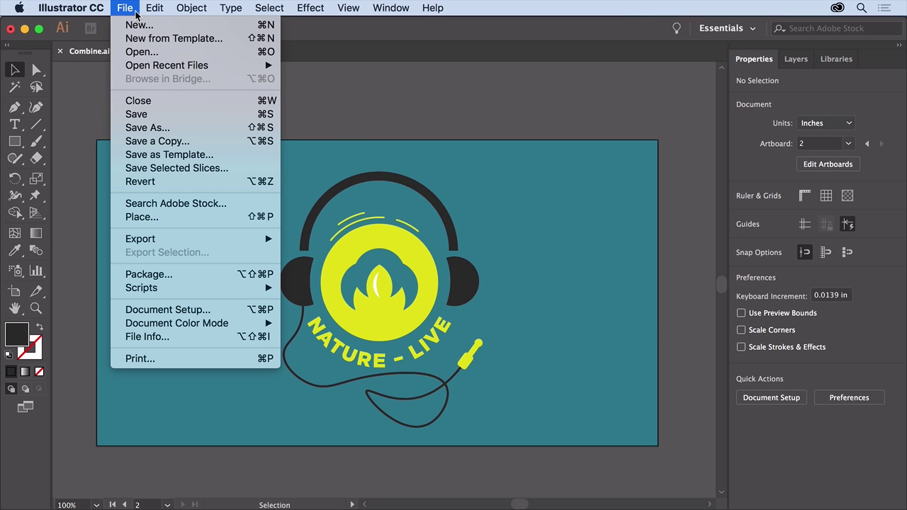
{"action": "left_click", "coordinate": [151, 100]}
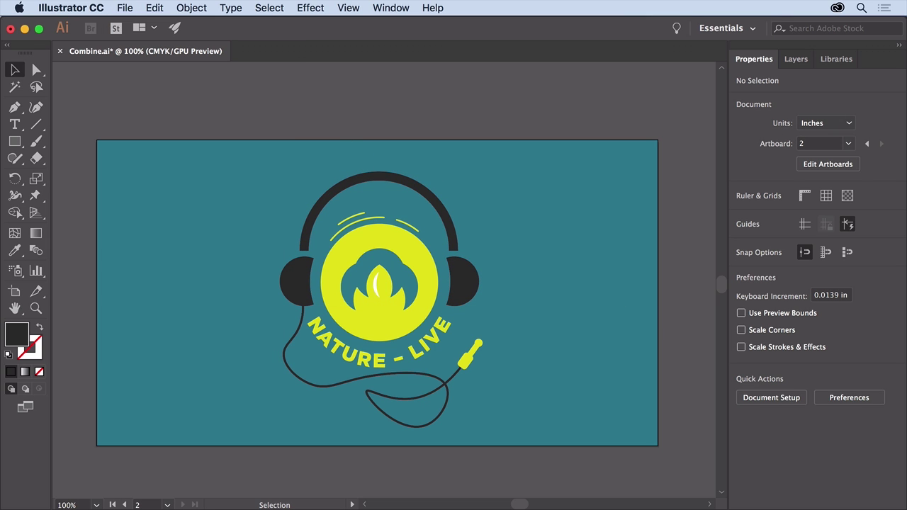